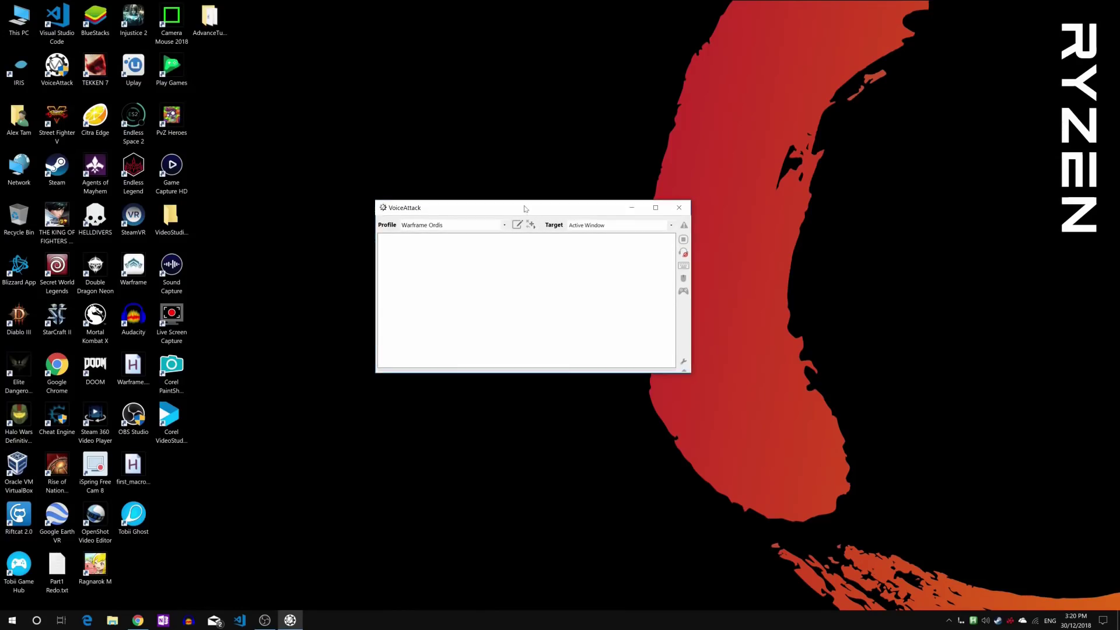
Step: Import the Warframe-Profile.vap profile file into VoiceAttack
{"action": "left_click_drag", "start_coordinate": [523, 209], "coordinate": [522, 210]}
{"action": "left_click", "coordinate": [532, 225]}
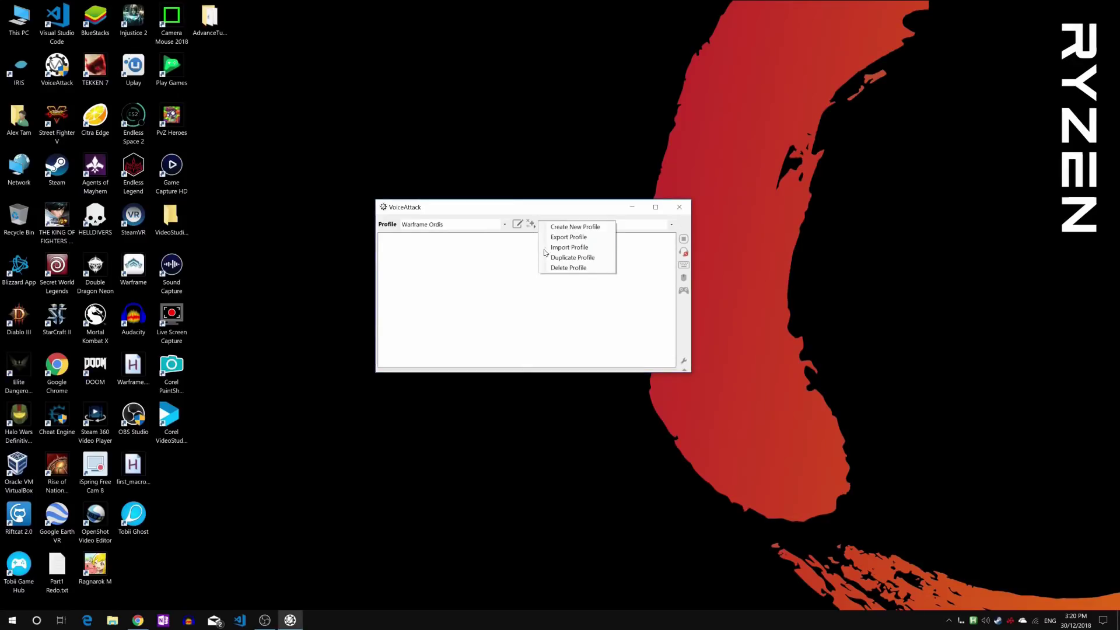
{"action": "left_click", "coordinate": [562, 248]}
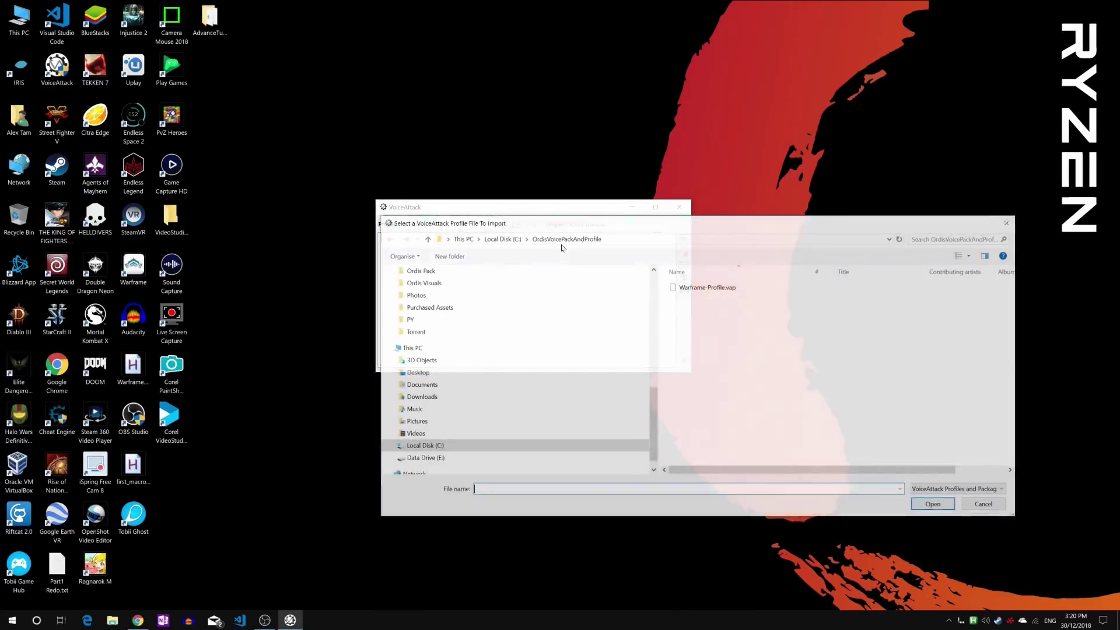
{"action": "left_click", "coordinate": [583, 233]}
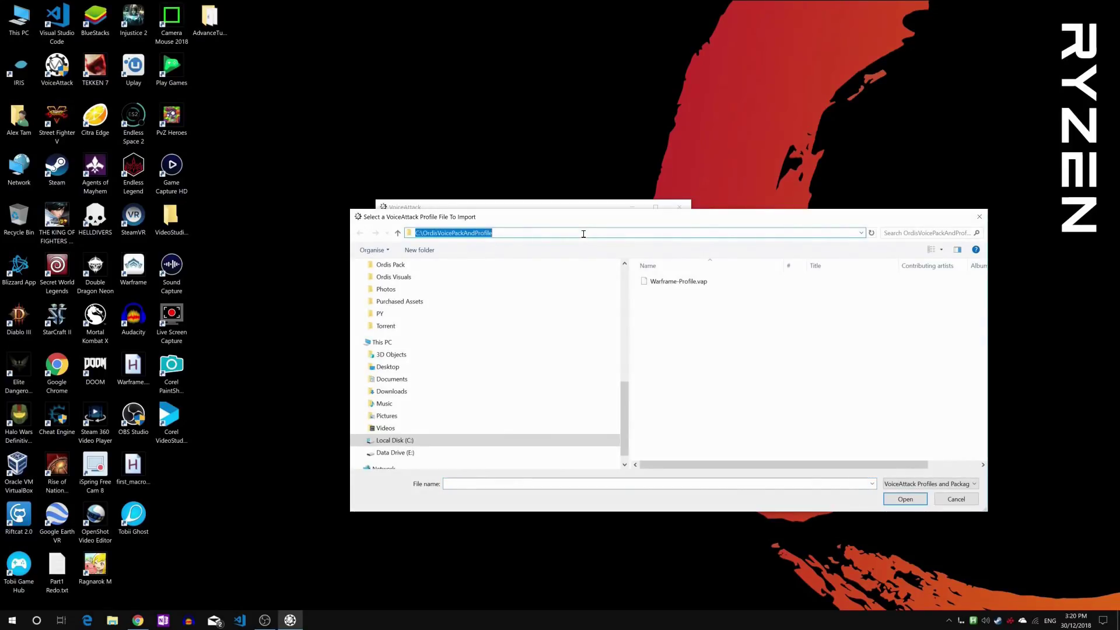
{"action": "left_click", "coordinate": [683, 284]}
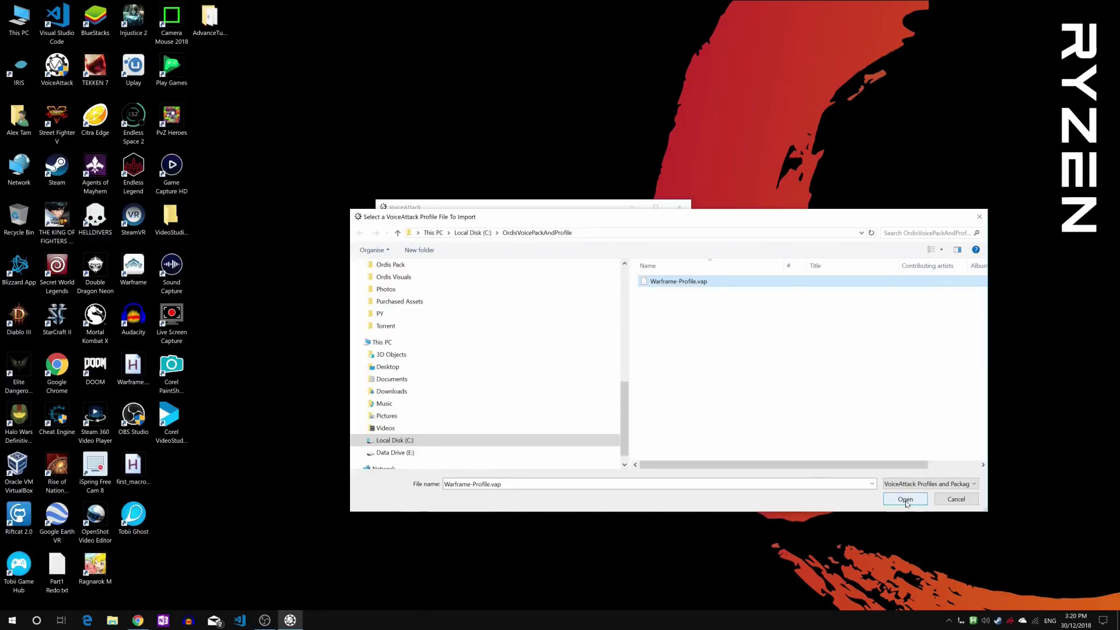
{"action": "left_click_drag", "start_coordinate": [684, 219], "coordinate": [656, 219]}
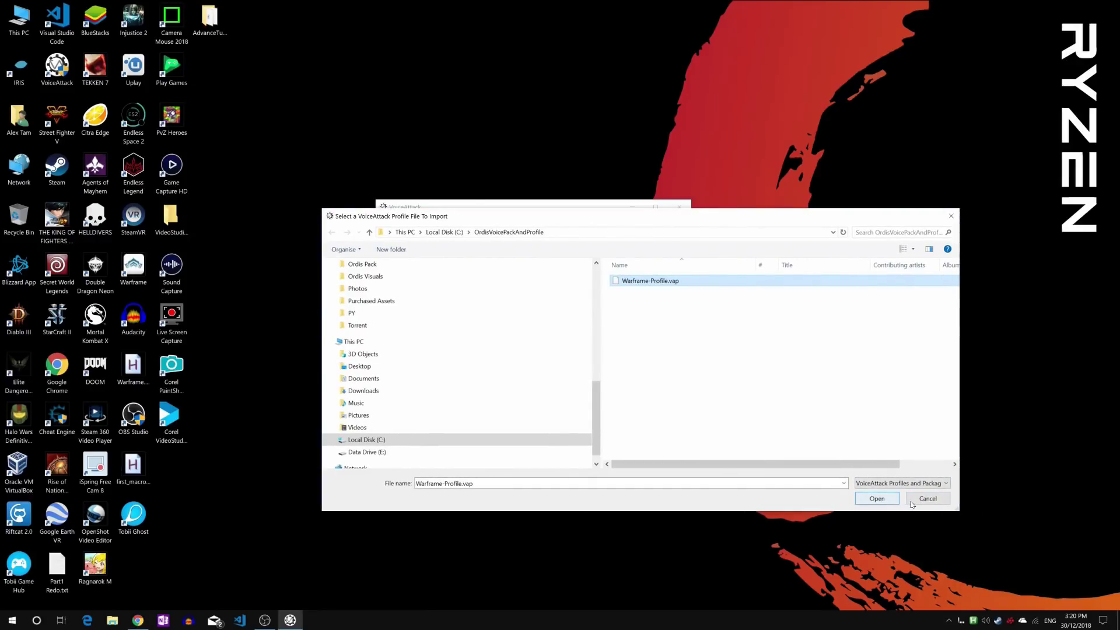
{"action": "left_click", "coordinate": [896, 500]}
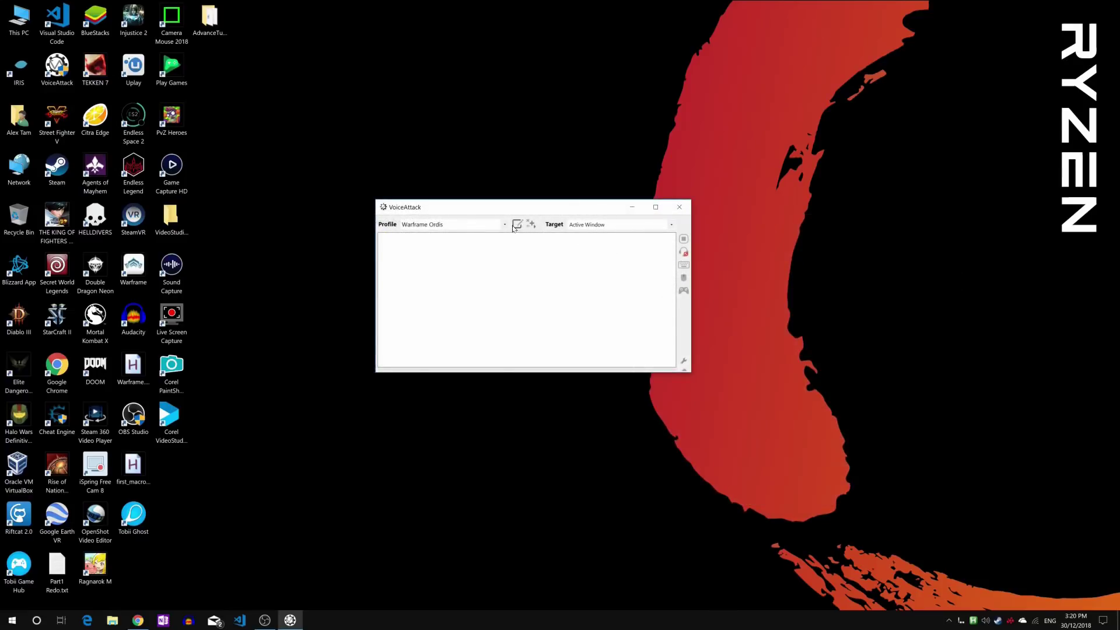
{"action": "left_click", "coordinate": [465, 224]}
{"action": "left_click", "coordinate": [437, 231]}
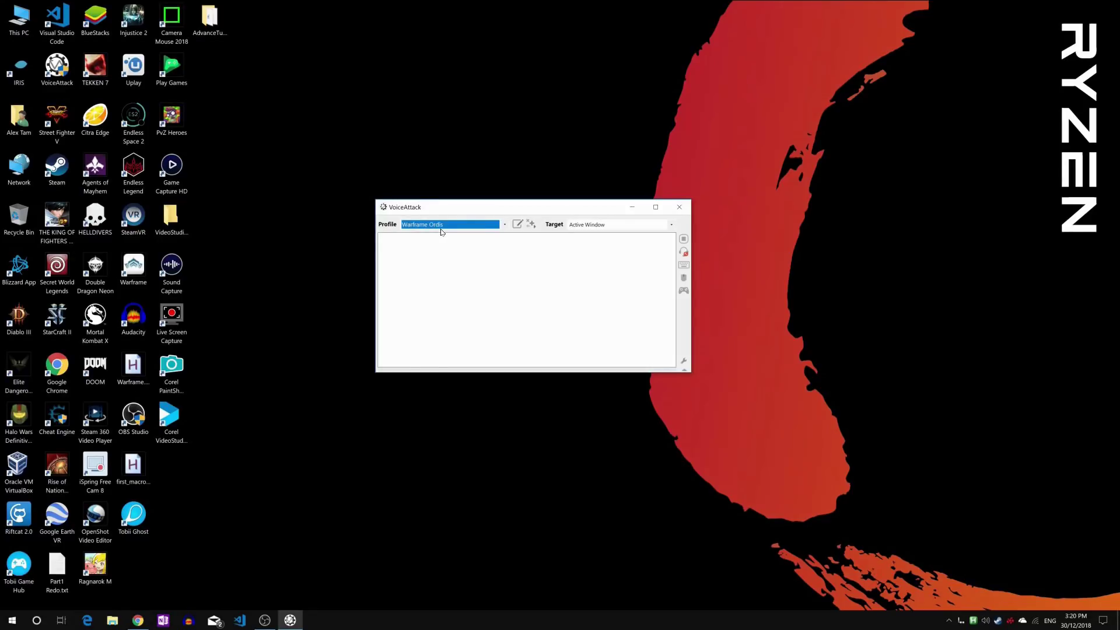
Step: Open the profile's command list and step through the ArchWing commands, *i need my wings to *things these
{"action": "left_click", "coordinate": [518, 226]}
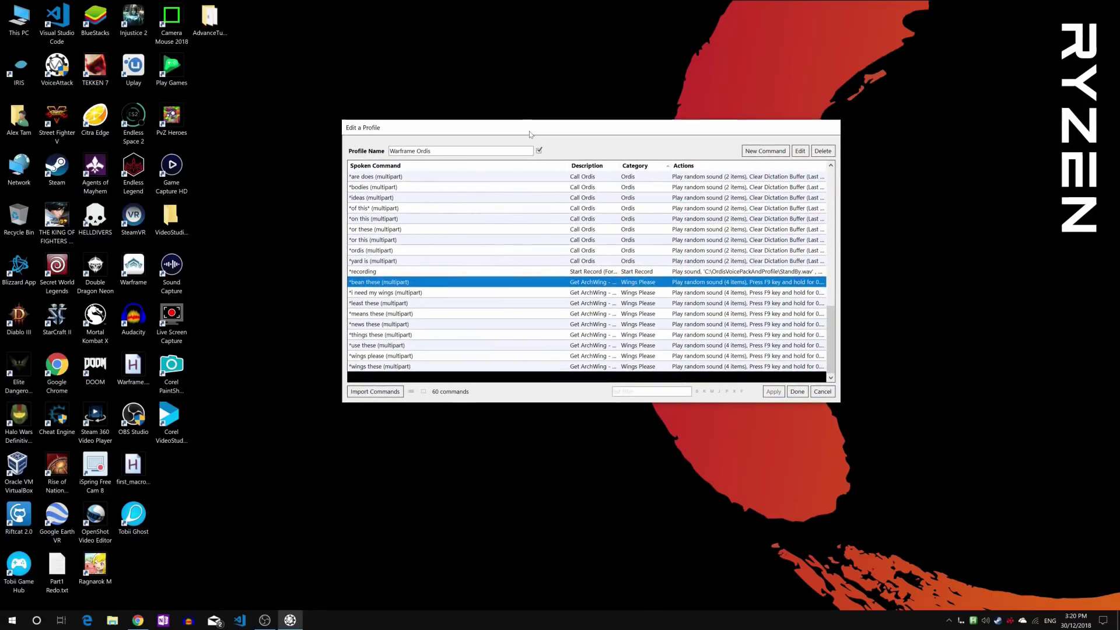
{"action": "scroll", "coordinate": [831, 331], "scroll_direction": "up", "scroll_amount": 2}
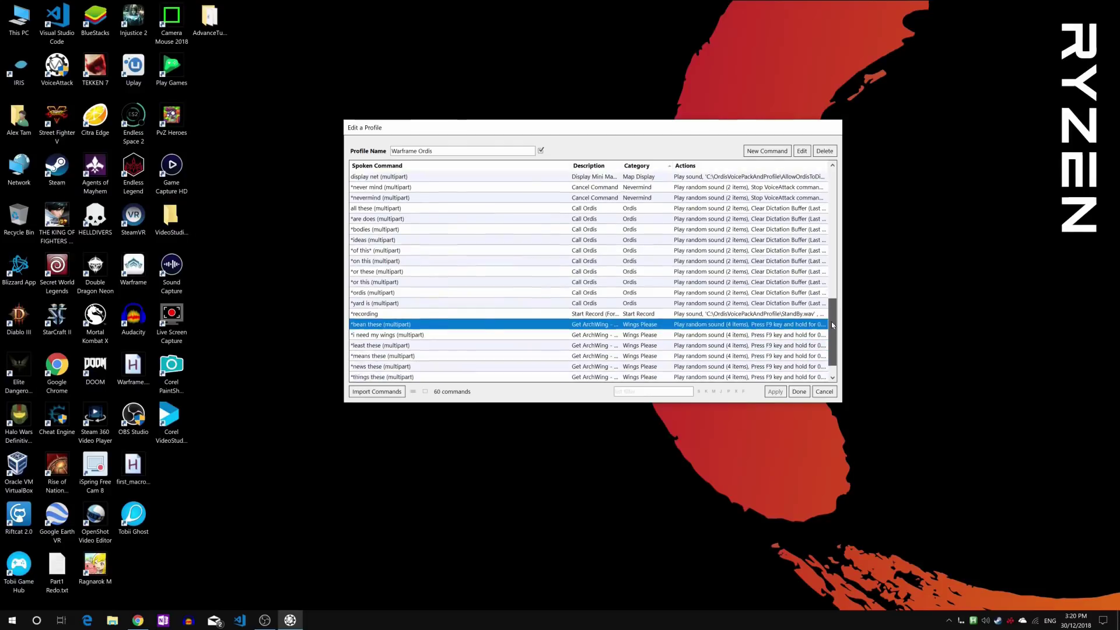
{"action": "scroll", "coordinate": [826, 344], "scroll_direction": "down", "scroll_amount": 1}
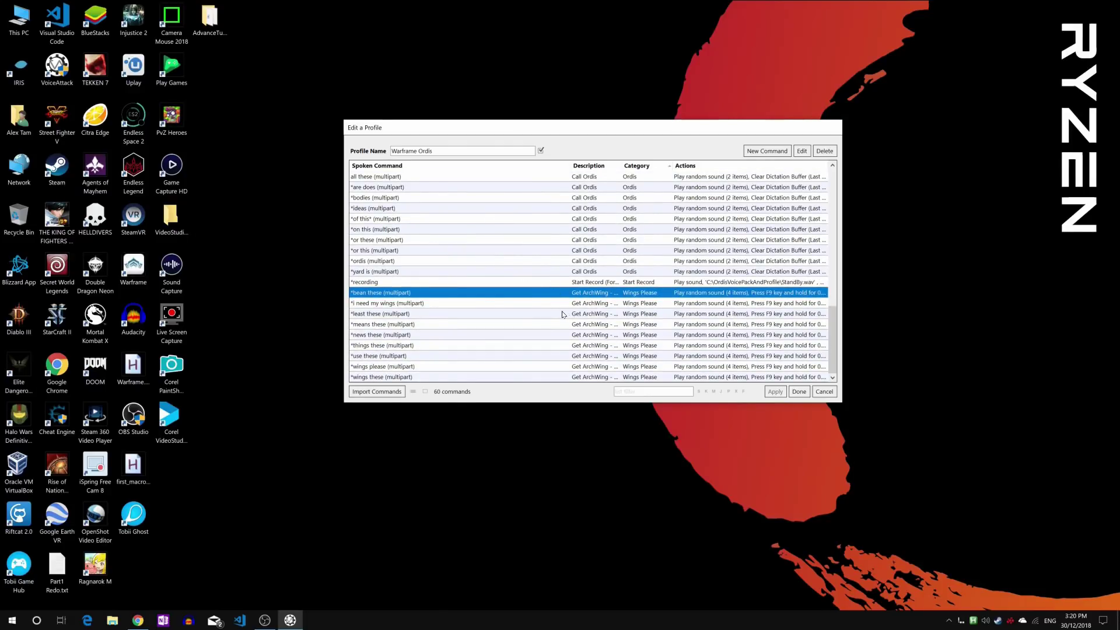
{"action": "left_click", "coordinate": [411, 305]}
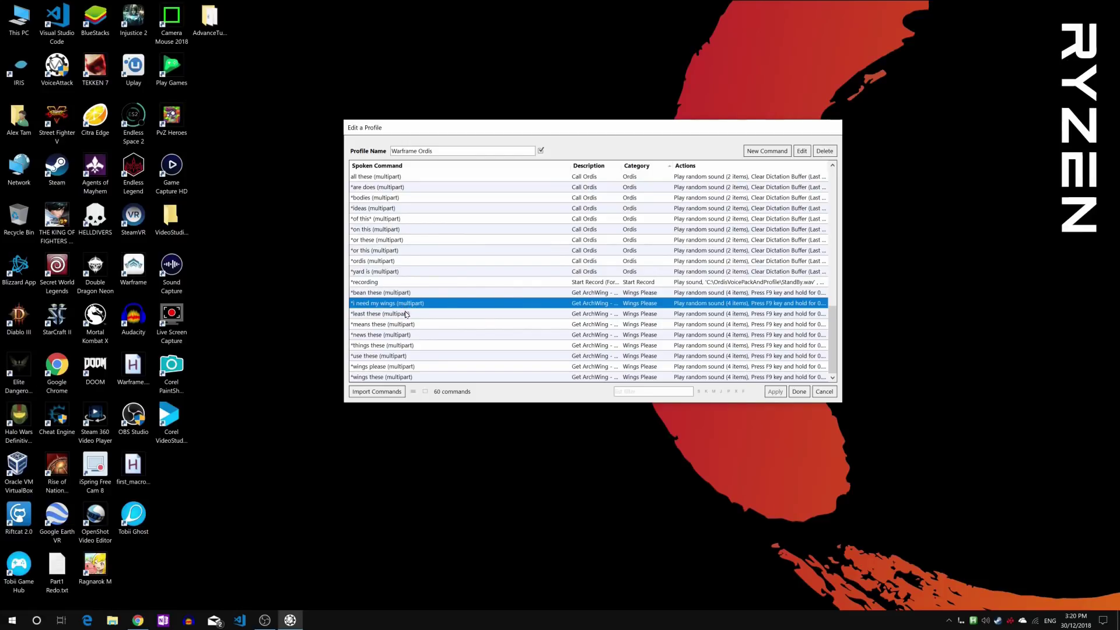
{"action": "left_click", "coordinate": [408, 315]}
{"action": "left_click", "coordinate": [408, 324]}
{"action": "left_click", "coordinate": [411, 335]}
{"action": "left_click", "coordinate": [413, 346]}
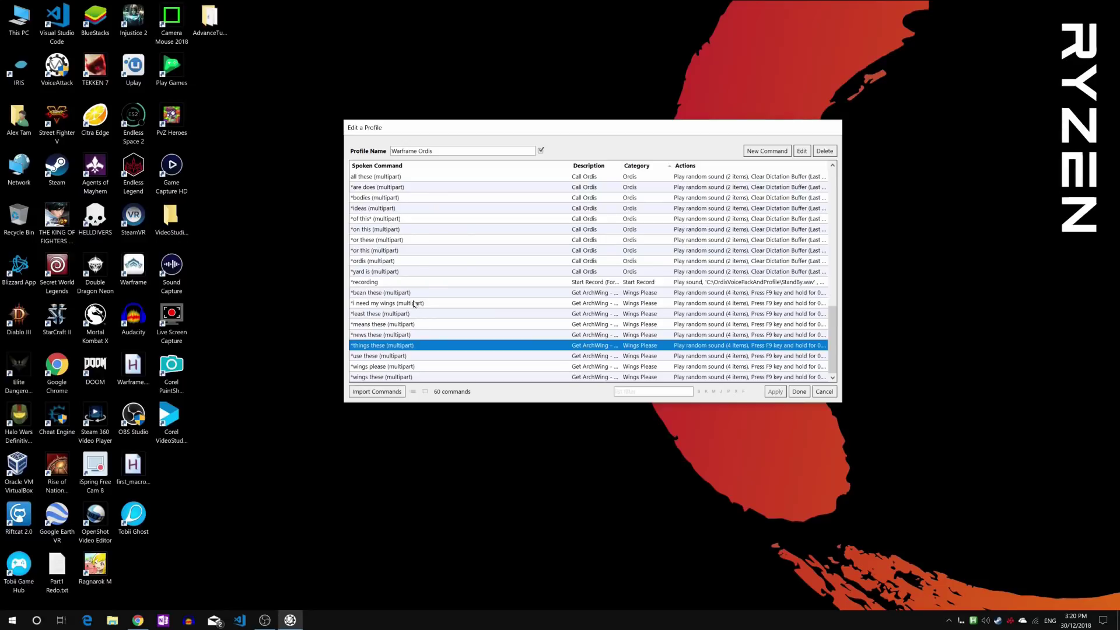
{"action": "left_click", "coordinate": [411, 304]}
Step: Open the *i need my wings command, select its whole spoken-phrase list, and launch Notepad
{"action": "double_click", "coordinate": [411, 304]}
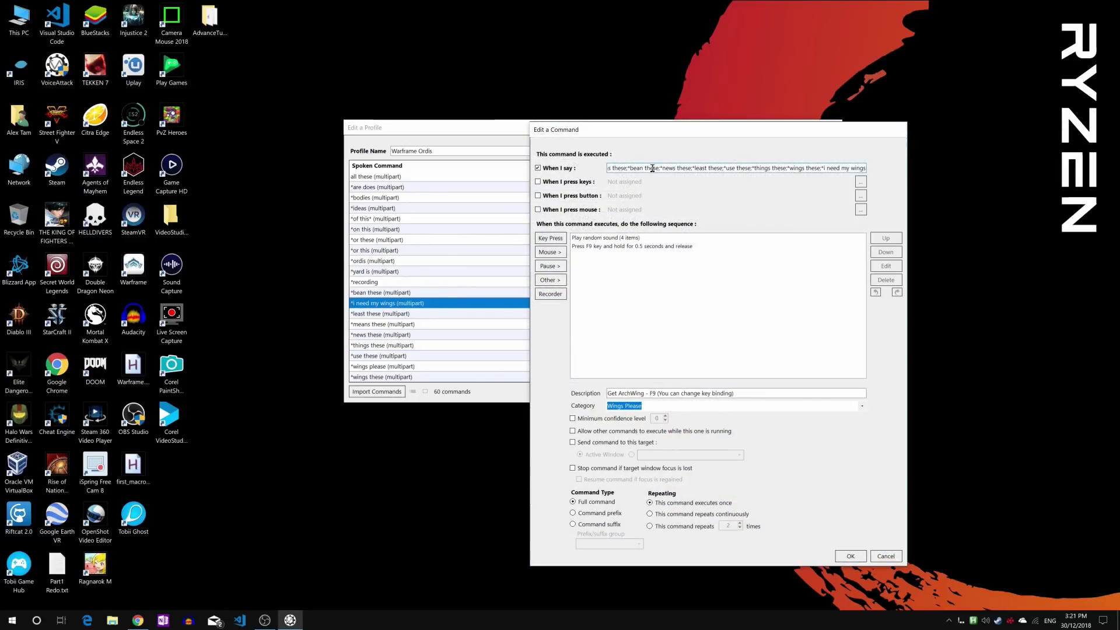
{"action": "triple_click", "coordinate": [652, 169]}
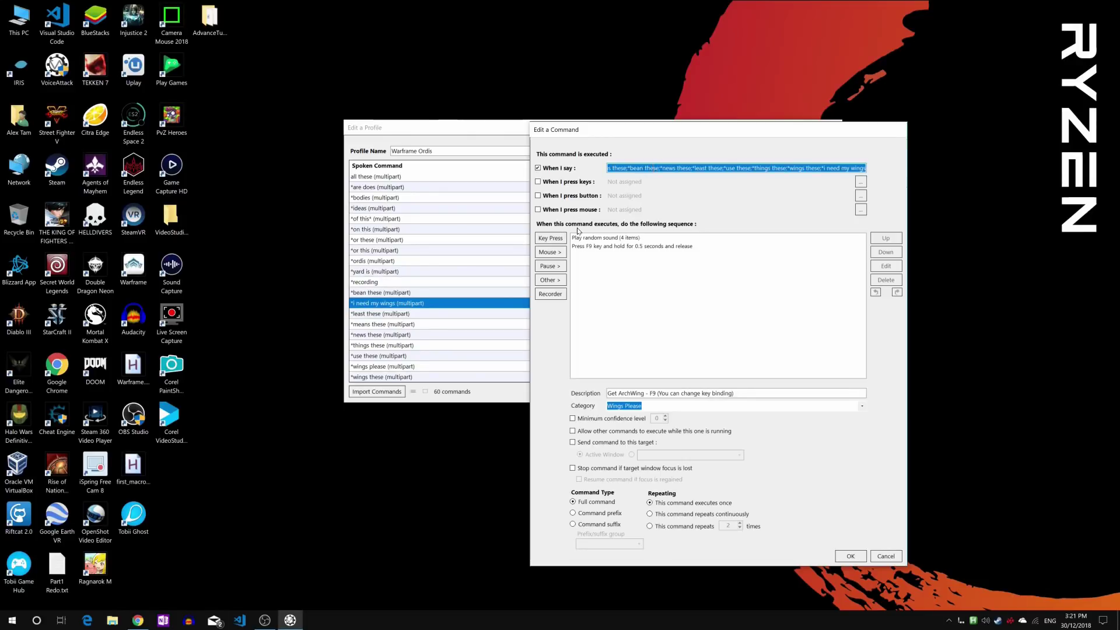
{"action": "key", "text": "super"}
{"action": "type", "text": "notepad"}
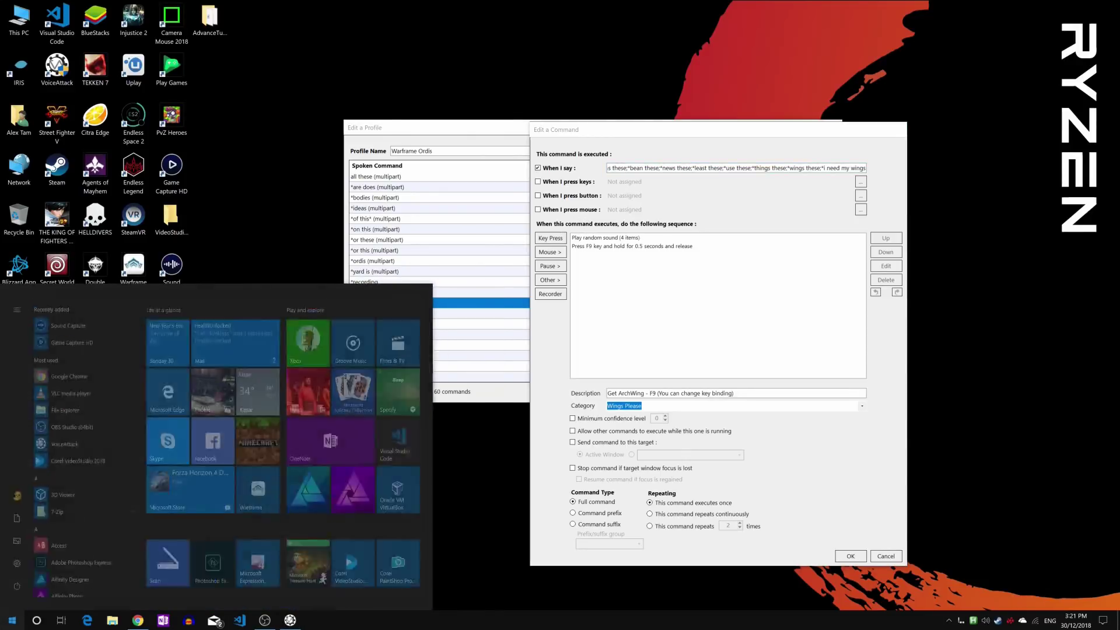
{"action": "key", "text": "Return"}
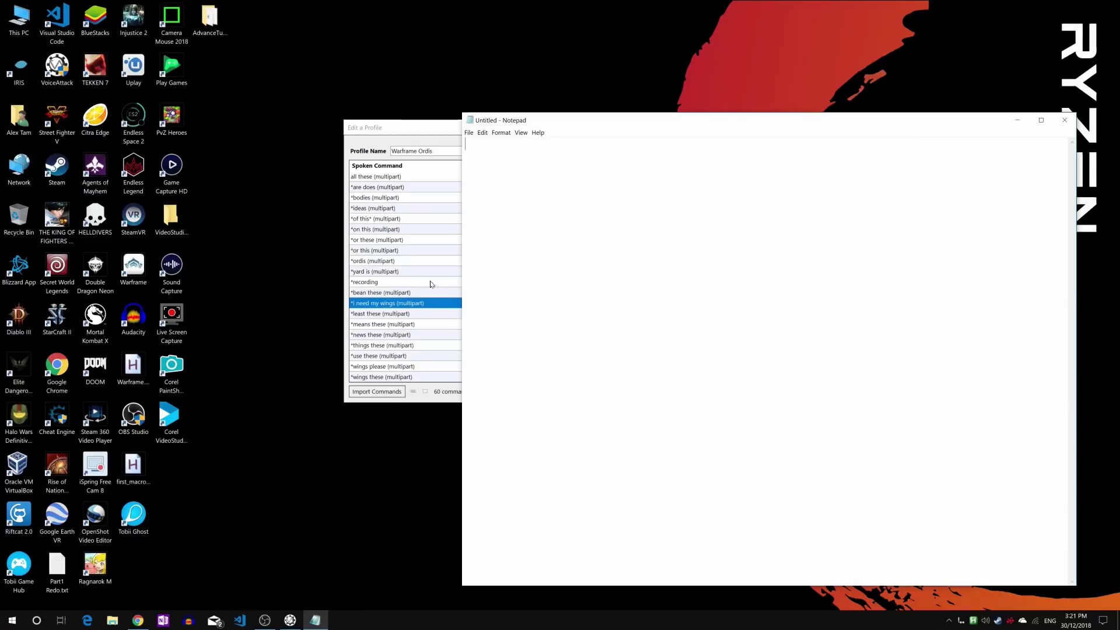
Step: Enter the wings phrases in Notepad and split them one per line, *wings please; through *i need my wings
{"action": "left_click_drag", "start_coordinate": [570, 121], "coordinate": [449, 111]}
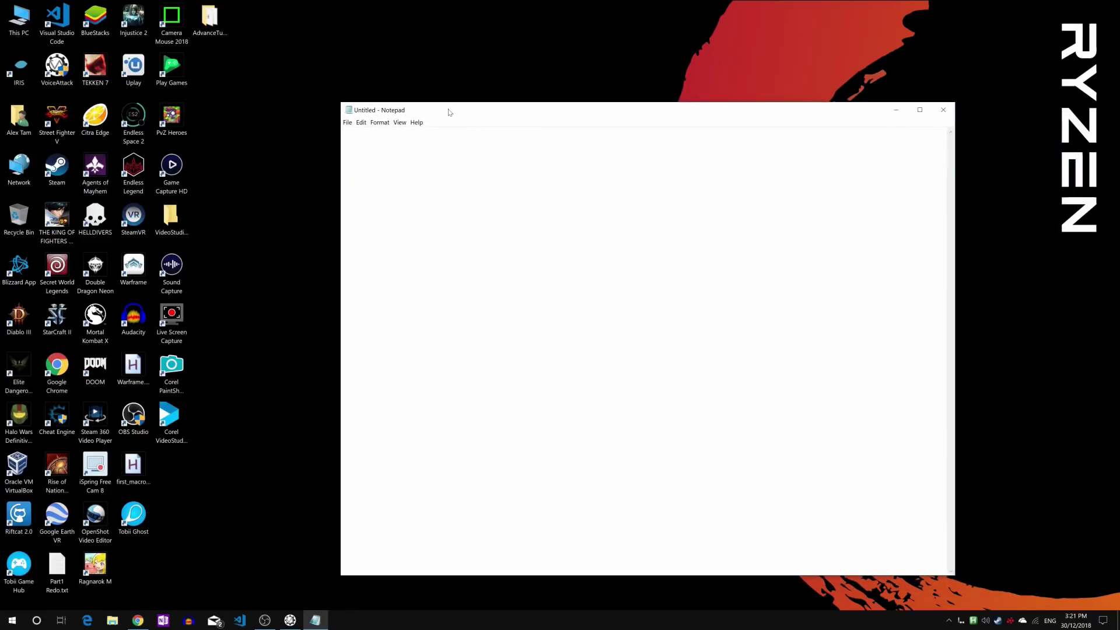
{"action": "type", "text": "*wings please;*means these;*bean these;*news these;*least these;*use these;*things these;*wings these;*i need my wings"}
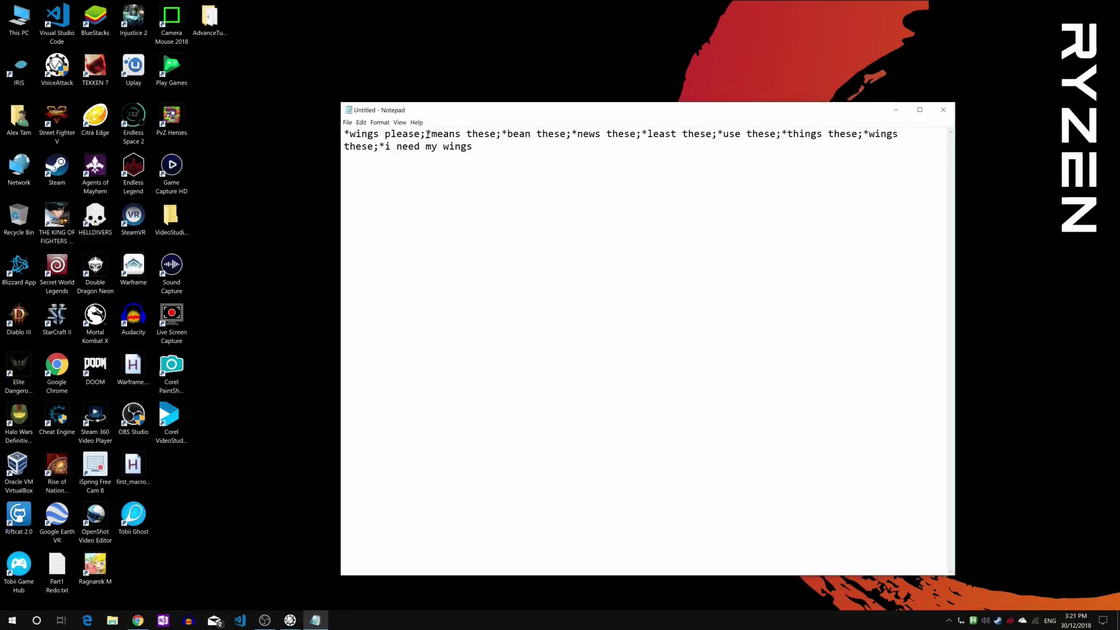
{"action": "key", "text": "Return"}
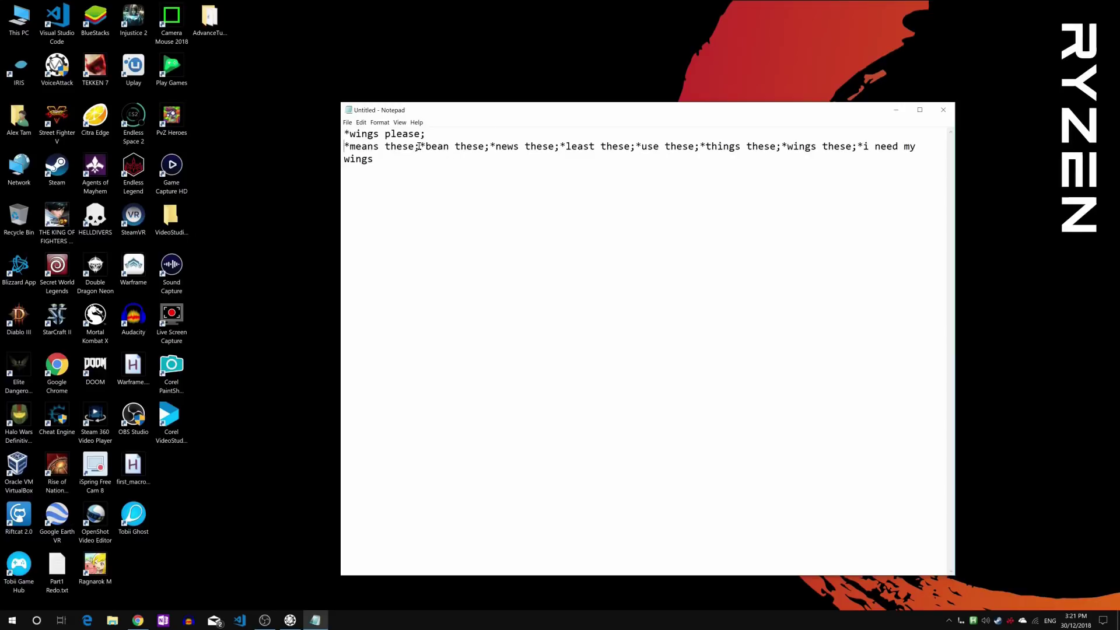
{"action": "key", "text": "Return"}
{"action": "left_click", "coordinate": [414, 159]}
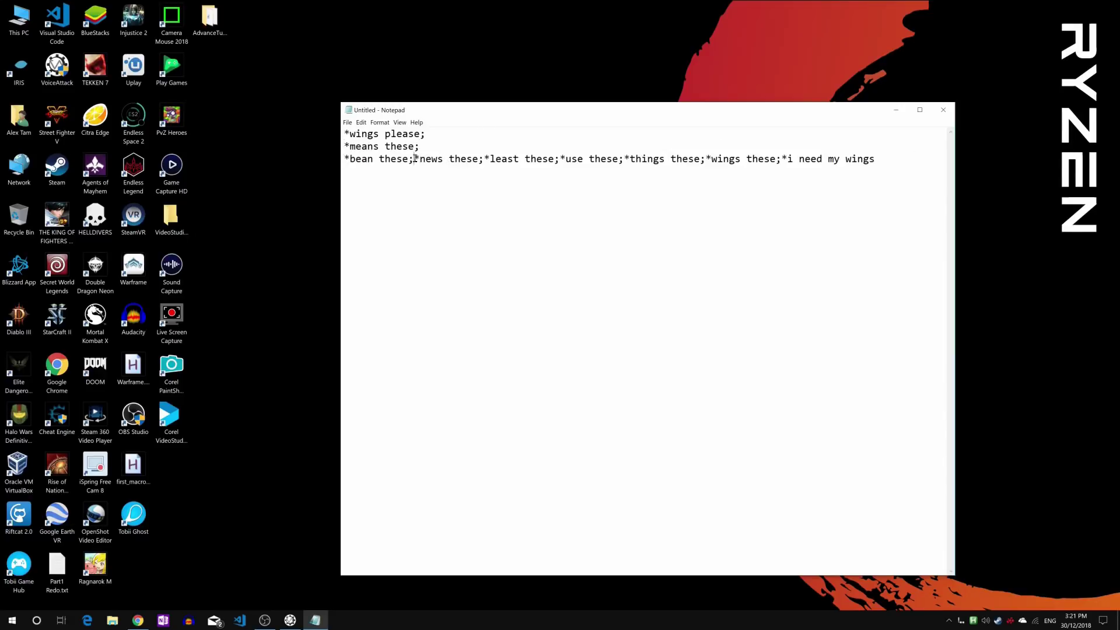
{"action": "key", "text": "Return"}
{"action": "left_click", "coordinate": [414, 172]}
{"action": "key", "text": "Return"}
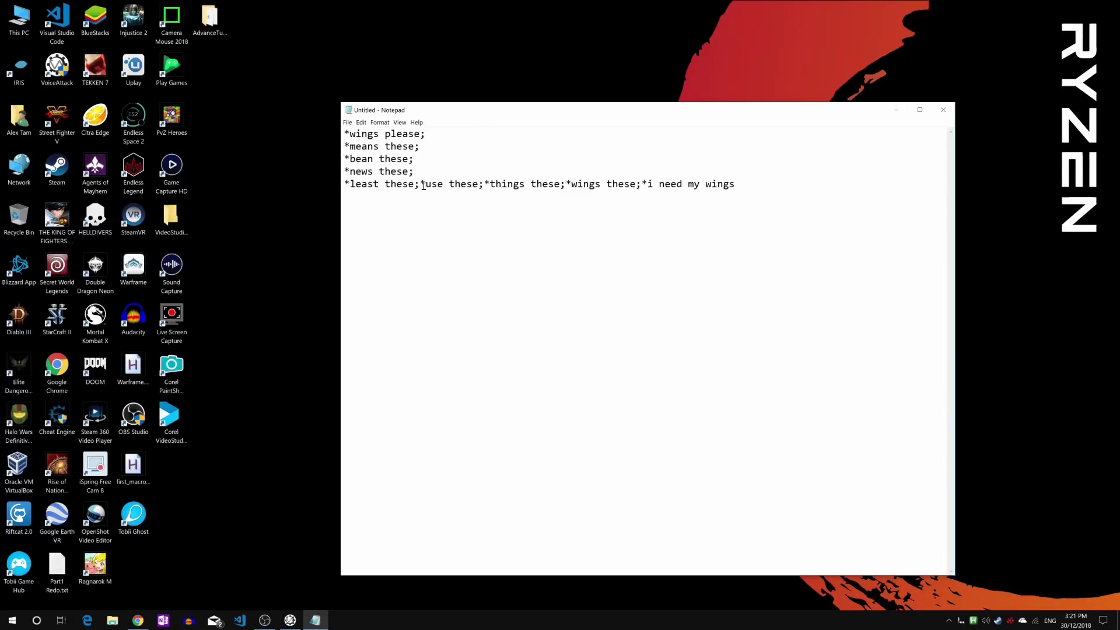
{"action": "left_click", "coordinate": [420, 183]}
{"action": "key", "text": "Return"}
{"action": "left_click", "coordinate": [408, 197]}
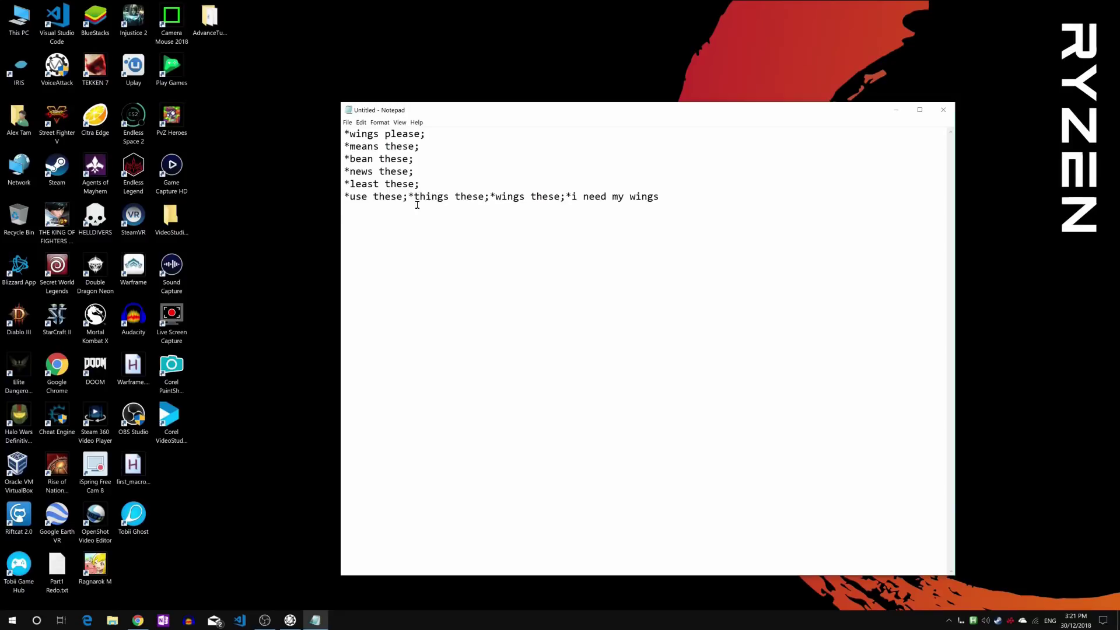
{"action": "key", "text": "Return"}
{"action": "left_click", "coordinate": [425, 209]}
{"action": "key", "text": "Return"}
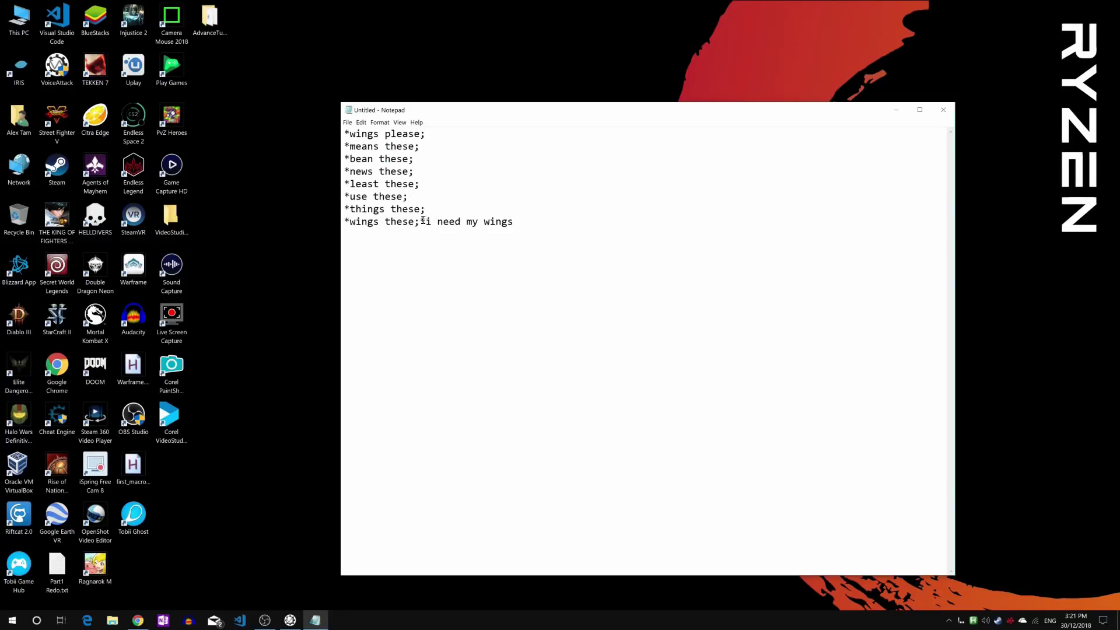
{"action": "left_click", "coordinate": [420, 221]}
{"action": "key", "text": "Return"}
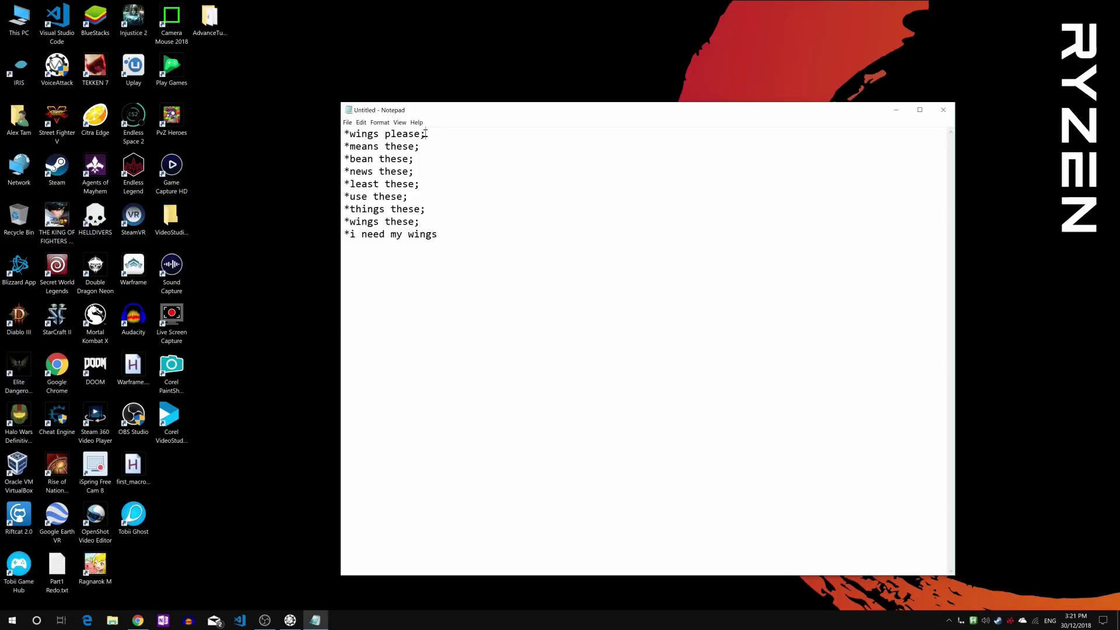
Step: Highlight the semicolons ending each phrase, then clear the highlight
{"action": "key", "text": "shift+Left"}
{"action": "key", "text": "Down"}
{"action": "key", "text": "shift+Left"}
{"action": "key", "text": "Down"}
{"action": "key", "text": "shift+Left"}
{"action": "key", "text": "Down"}
{"action": "key", "text": "shift+Right"}
{"action": "left_click", "coordinate": [467, 230]}
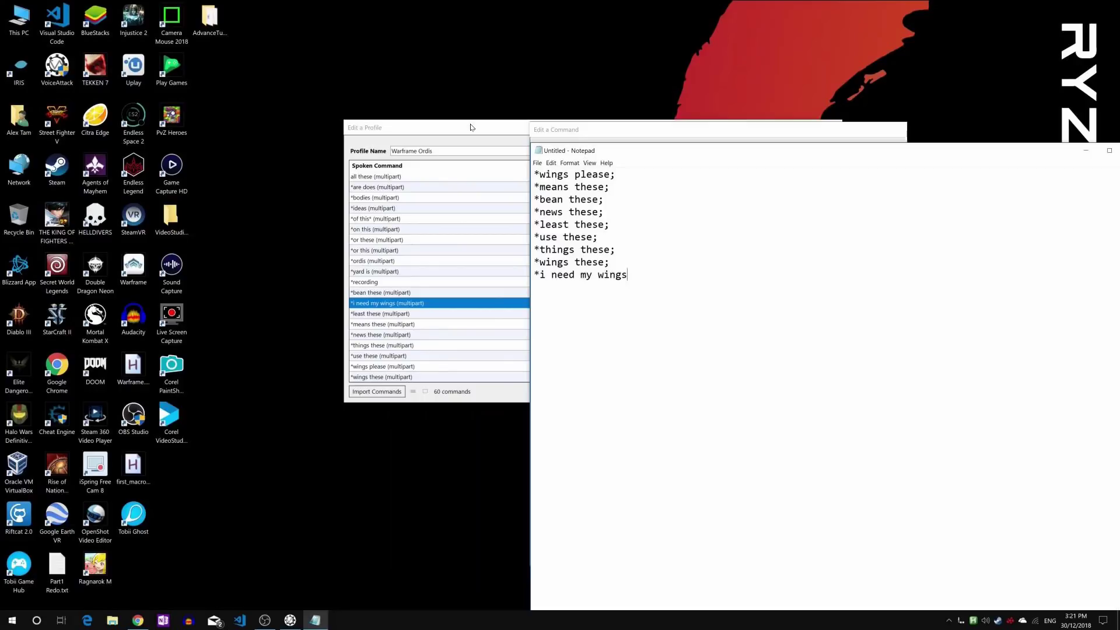
Step: Bring the Get ArchWing command editor back in front of Notepad
{"action": "left_click", "coordinate": [570, 142]}
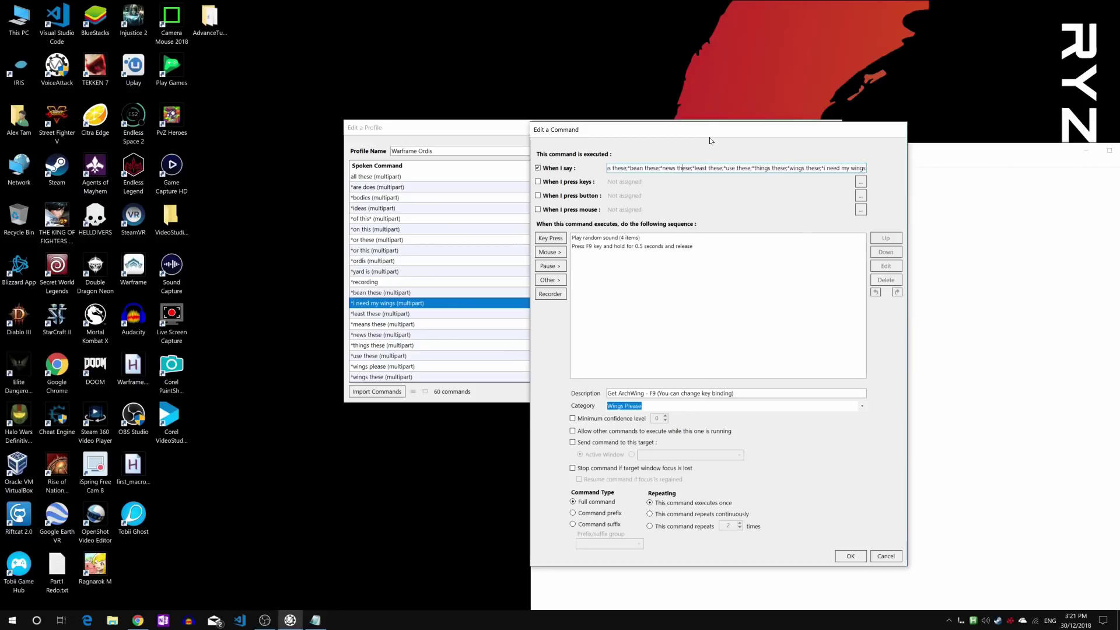
Step: Open the *ordis (multipart) command for editing and select all its spoken phrases
{"action": "left_click_drag", "start_coordinate": [709, 138], "coordinate": [583, 135]}
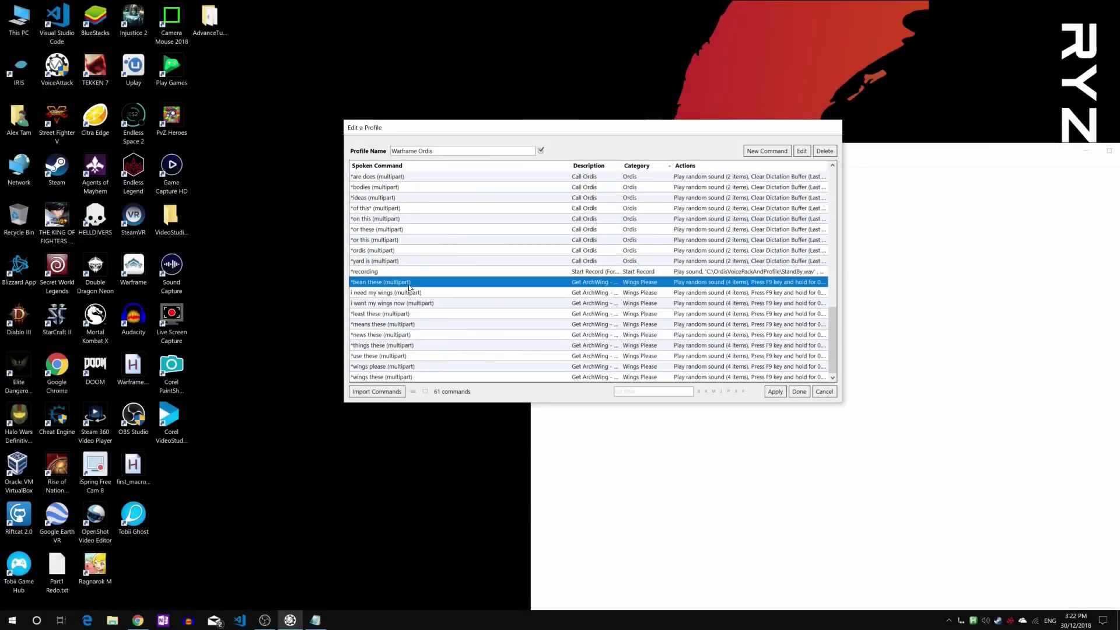
{"action": "left_click", "coordinate": [386, 253]}
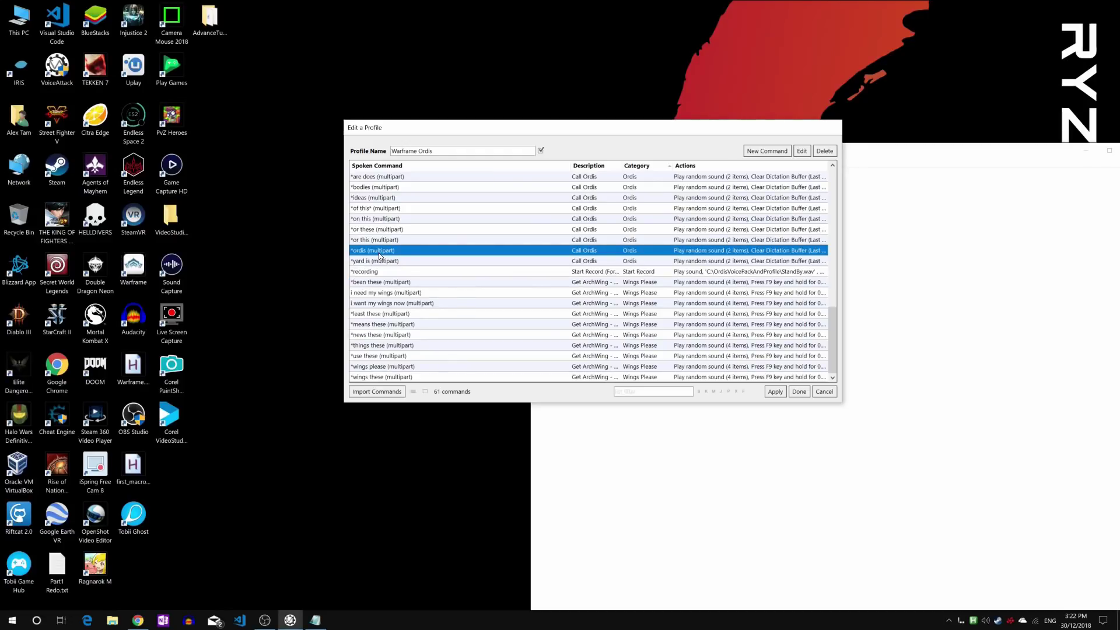
{"action": "double_click", "coordinate": [379, 255]}
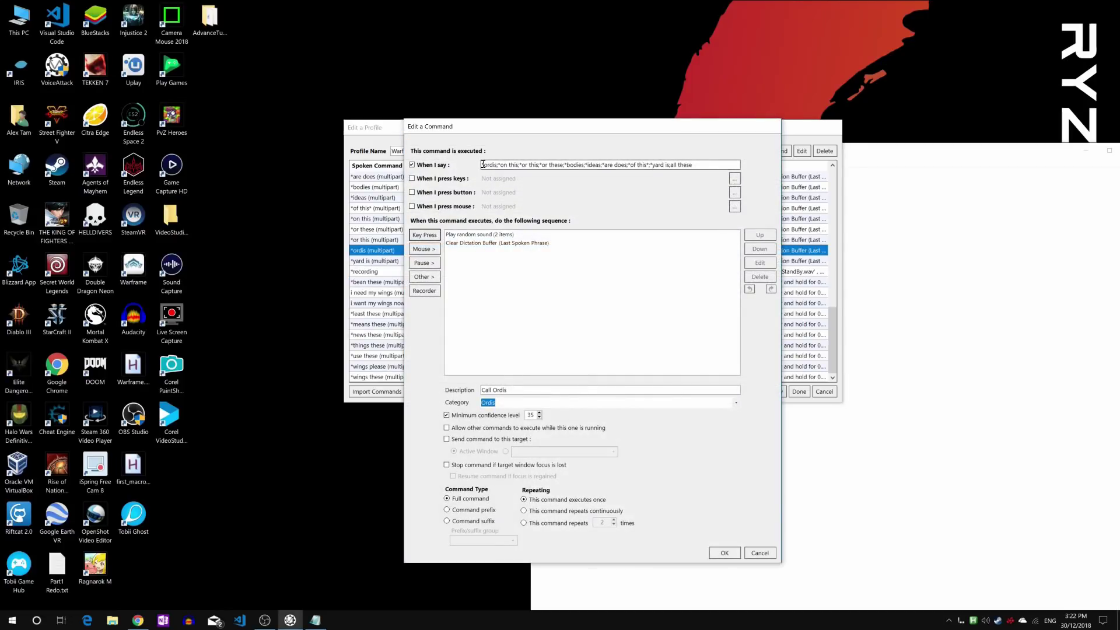
{"action": "key", "text": "ctrl+a"}
Step: Replace Notepad's text with the ordis phrases and split *ordis; through *ideas; onto separate lines
{"action": "left_click", "coordinate": [851, 313]}
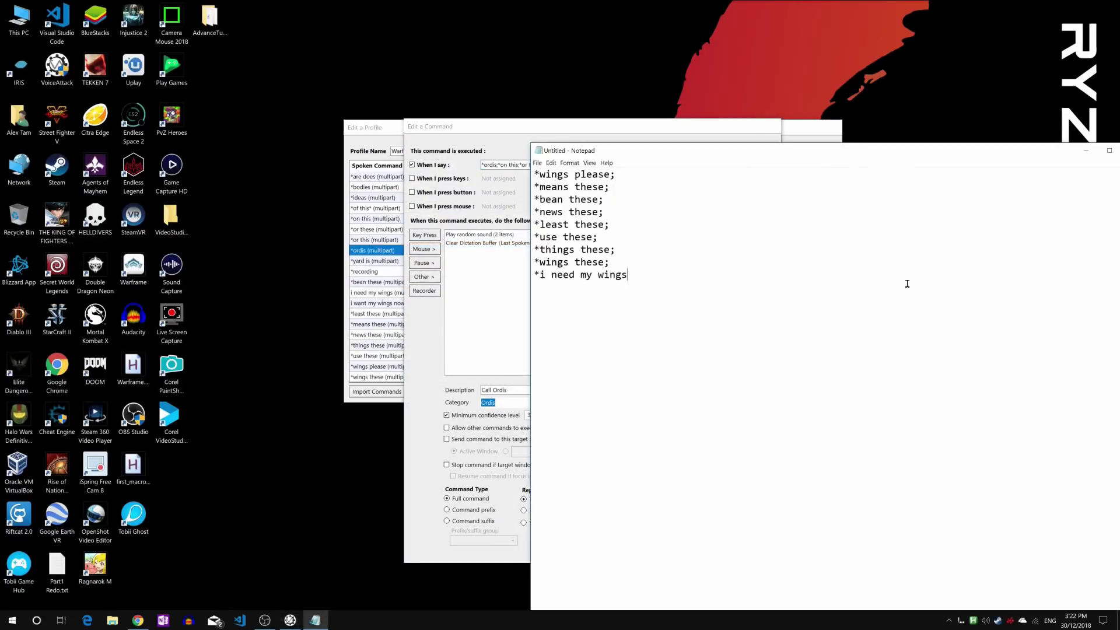
{"action": "key", "text": "ctrl+a"}
{"action": "type", "text": "*ordis;*on this;*or this;*or these;*bodies;*ideas;*are does;*of this*;*yard is;all these"}
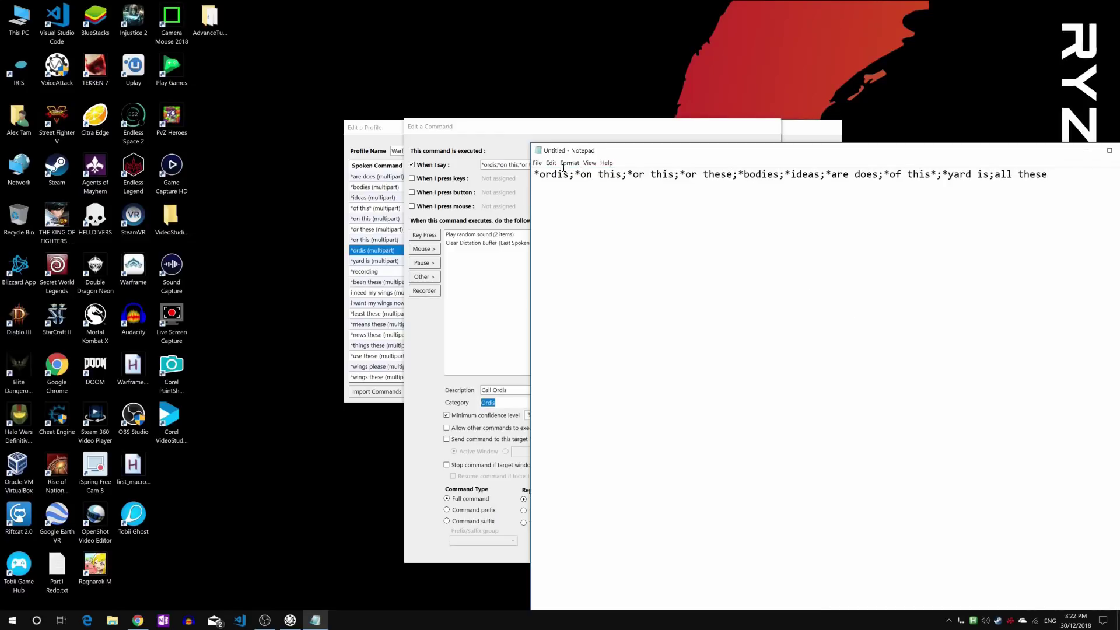
{"action": "left_click", "coordinate": [575, 174]}
{"action": "key", "text": "Return"}
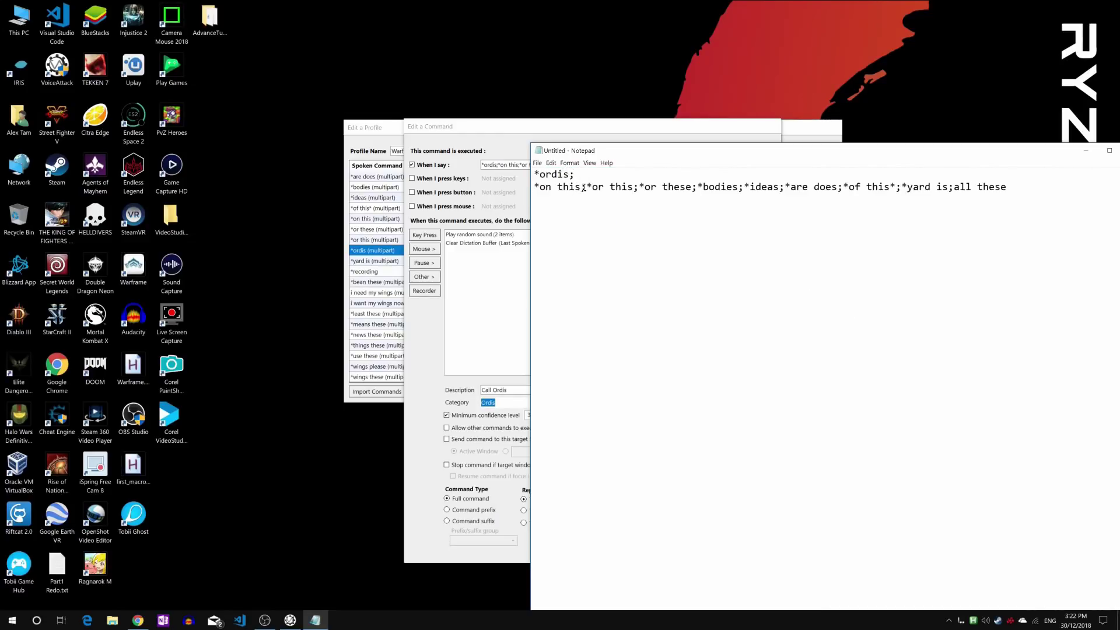
{"action": "left_click", "coordinate": [585, 186]}
{"action": "key", "text": "Return"}
{"action": "left_click", "coordinate": [585, 199]}
{"action": "key", "text": "Return"}
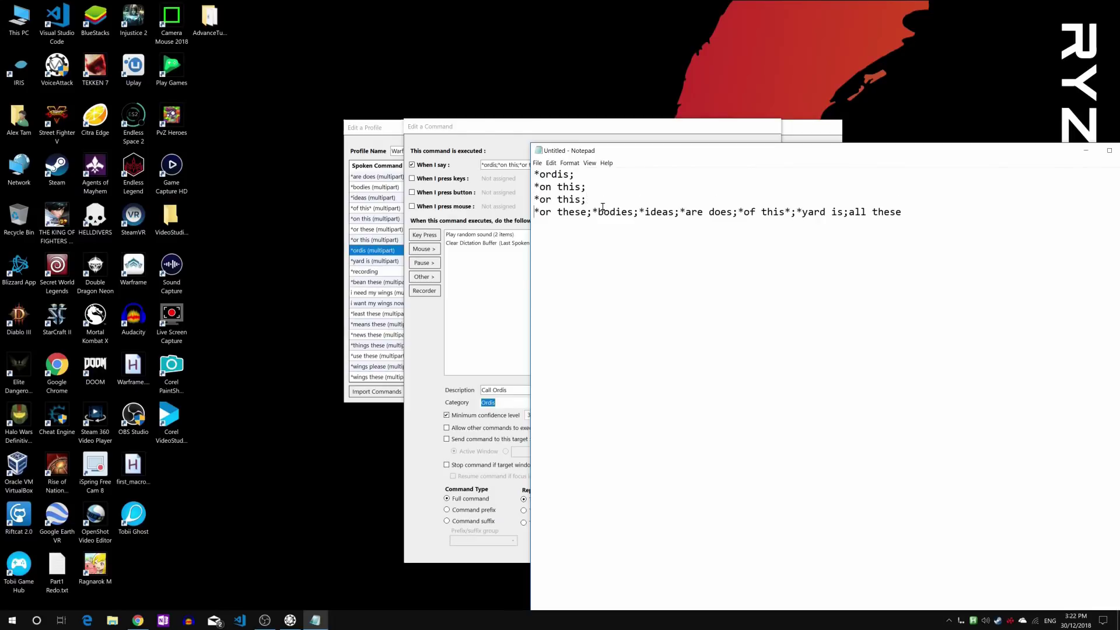
{"action": "left_click", "coordinate": [592, 212]}
{"action": "key", "text": "Return"}
{"action": "left_click", "coordinate": [580, 224]}
{"action": "key", "text": "Return"}
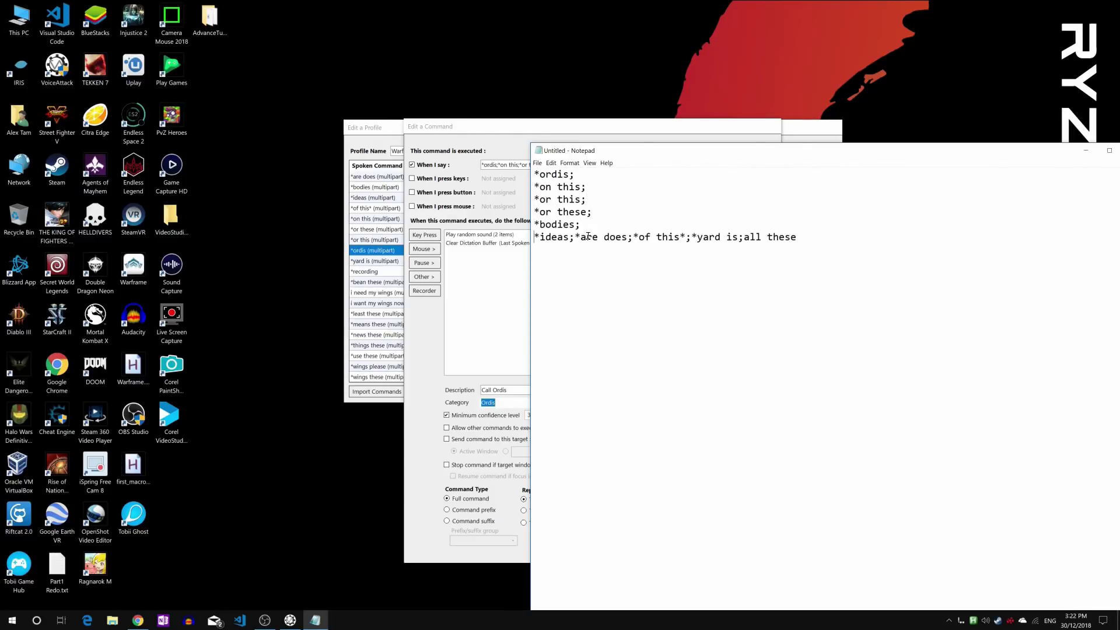
Step: Put *are does; through all these on their own lines, then add Hi Ordis, Hello Ordis, Yo Ordis
{"action": "left_click_drag", "start_coordinate": [539, 174], "coordinate": [532, 174]}
{"action": "left_click", "coordinate": [574, 236]}
{"action": "key", "text": "Return"}
{"action": "left_click", "coordinate": [590, 249]}
{"action": "key", "text": "Return"}
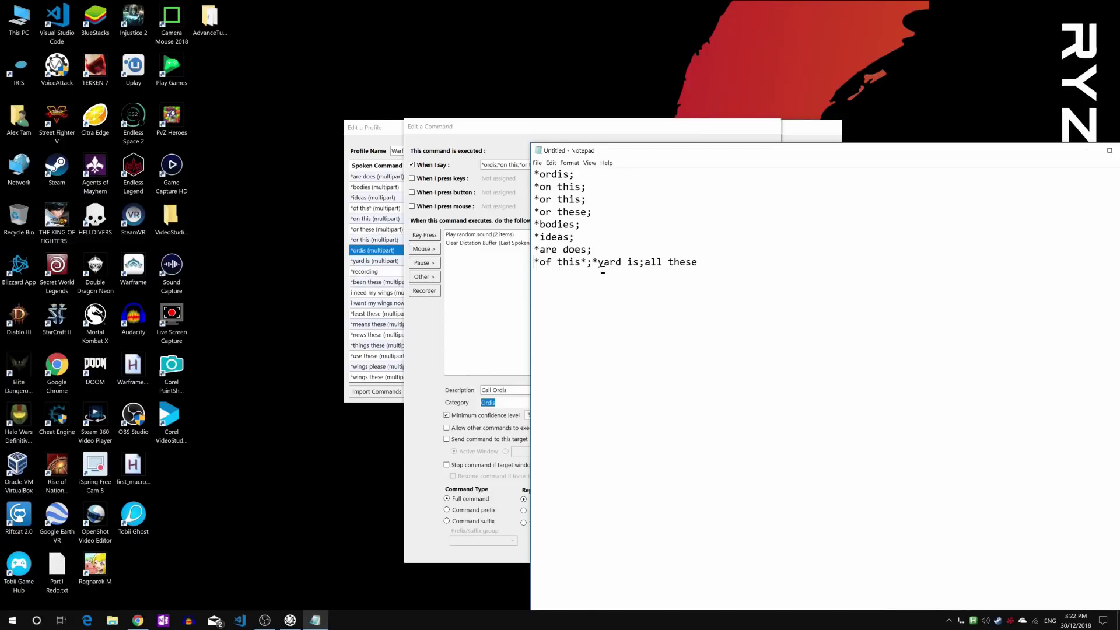
{"action": "left_click", "coordinate": [592, 261]}
{"action": "key", "text": "Return"}
{"action": "left_click", "coordinate": [586, 274]}
{"action": "key", "text": "Return"}
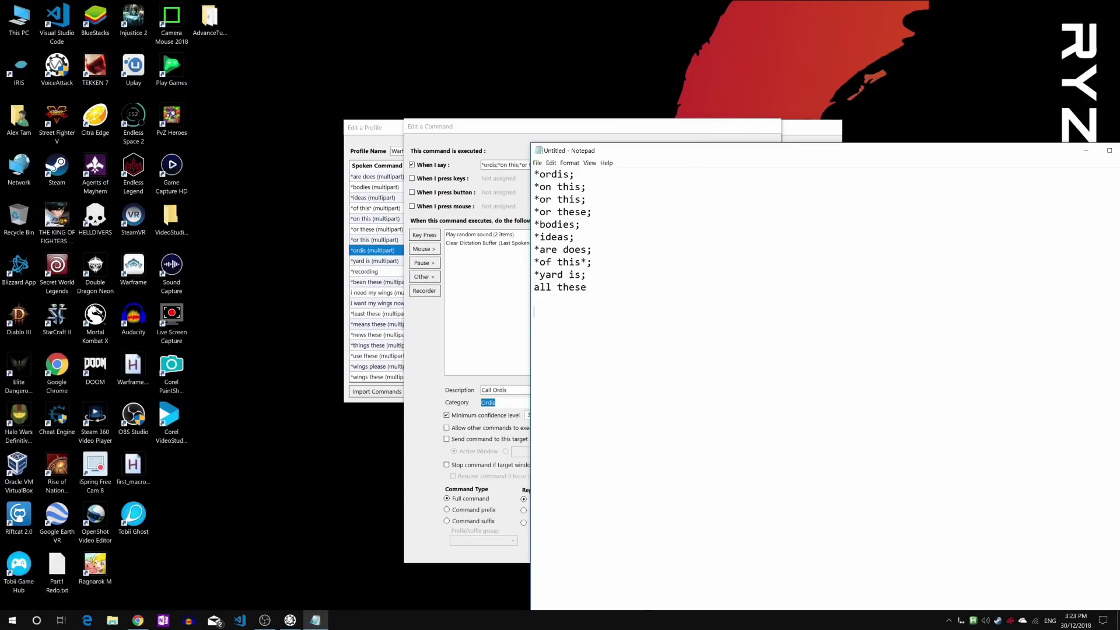
{"action": "type", "text": "Hi "}
{"action": "type", "text": "Ordis "}
{"action": "type", "text": "Hello"}
{"action": "type", "text": " Ordis "}
{"action": "type", "text": "Yo Ordis"}
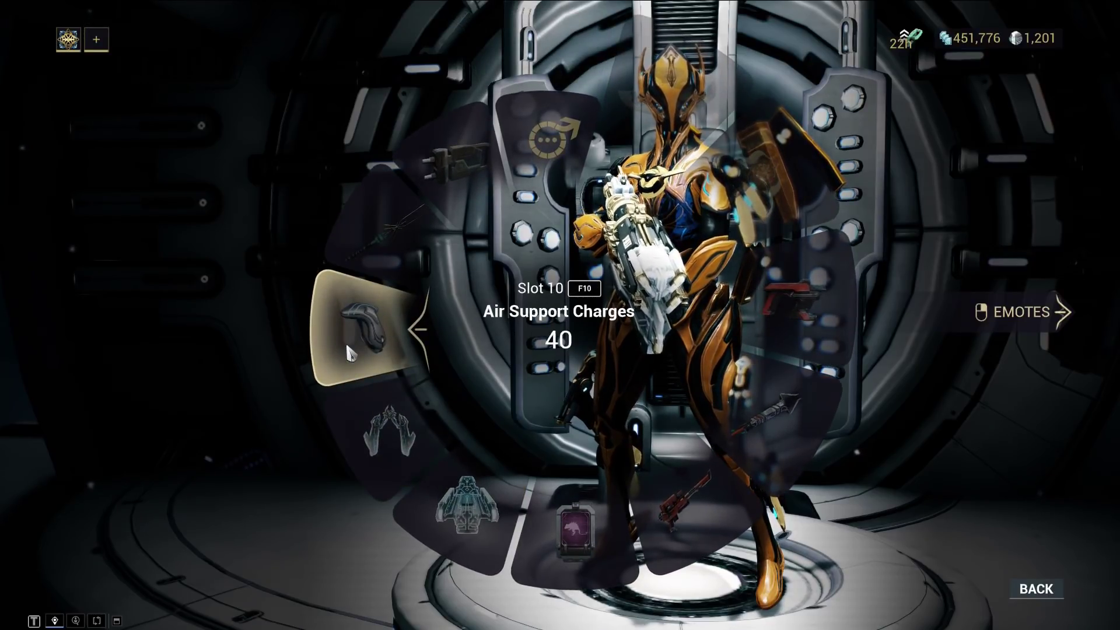
Step: Leave the Warframe gear wheel and return to the VoiceAttack Warframe Ordis profile editor
{"action": "left_click", "coordinate": [348, 352]}
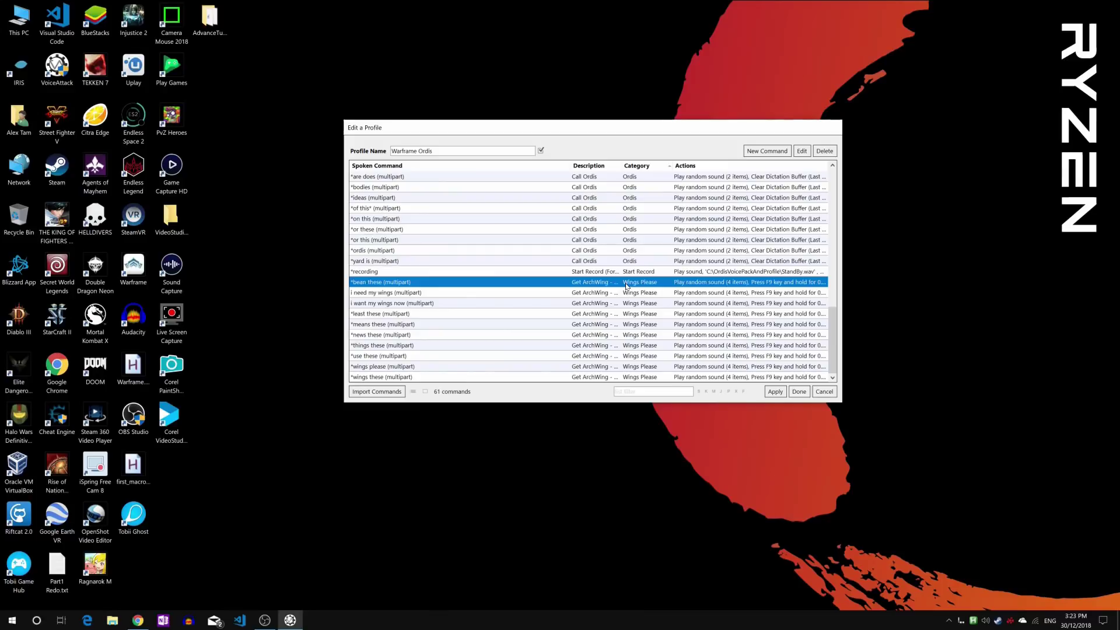
Step: Open *bean these (multipart) and edit its Press F9 keypress action, held 0.5 seconds
{"action": "double_click", "coordinate": [626, 286]}
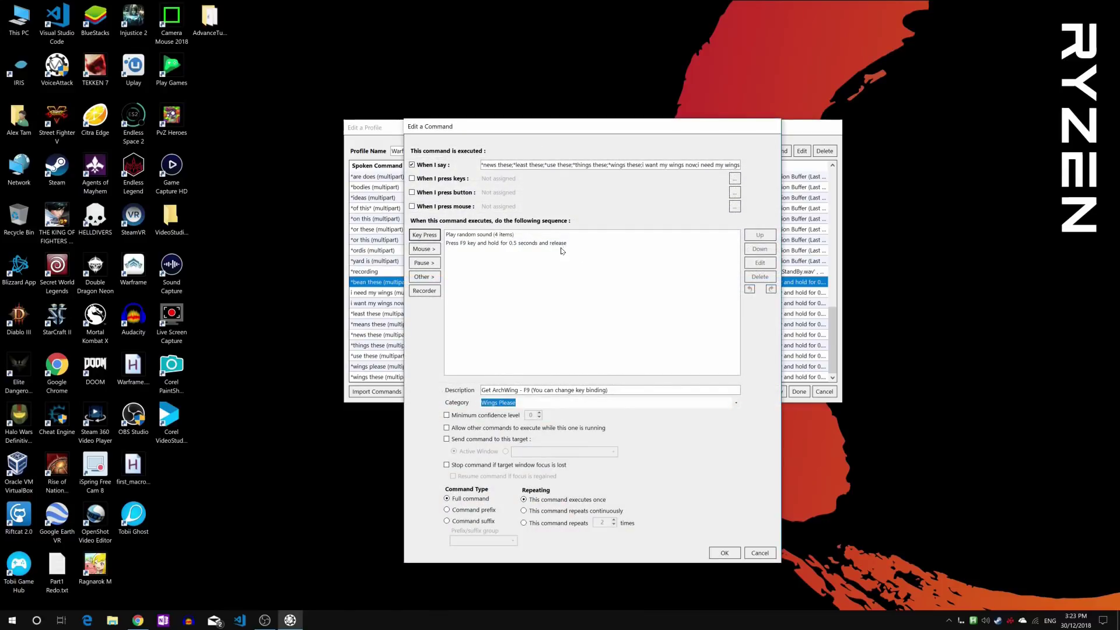
{"action": "left_click", "coordinate": [464, 244]}
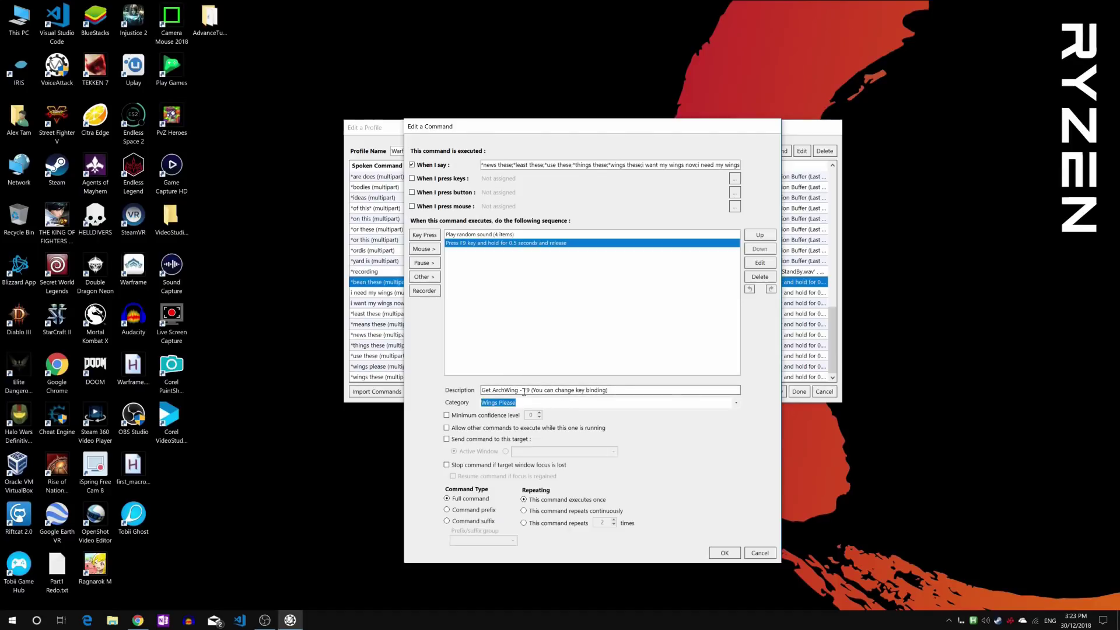
{"action": "left_click_drag", "start_coordinate": [523, 390], "coordinate": [644, 393]}
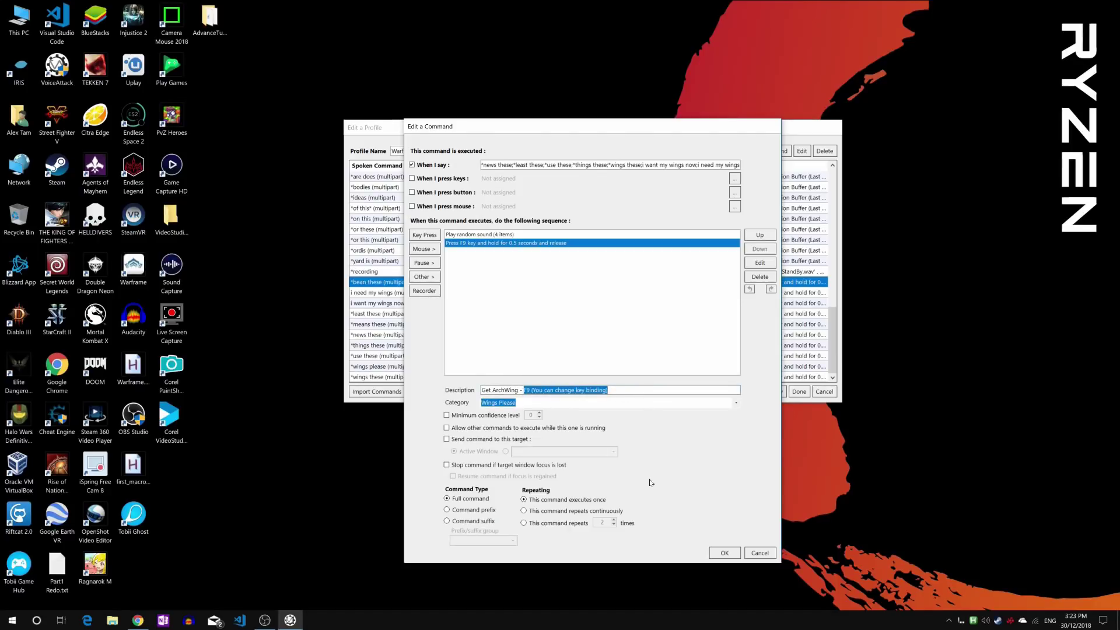
{"action": "double_click", "coordinate": [501, 244]}
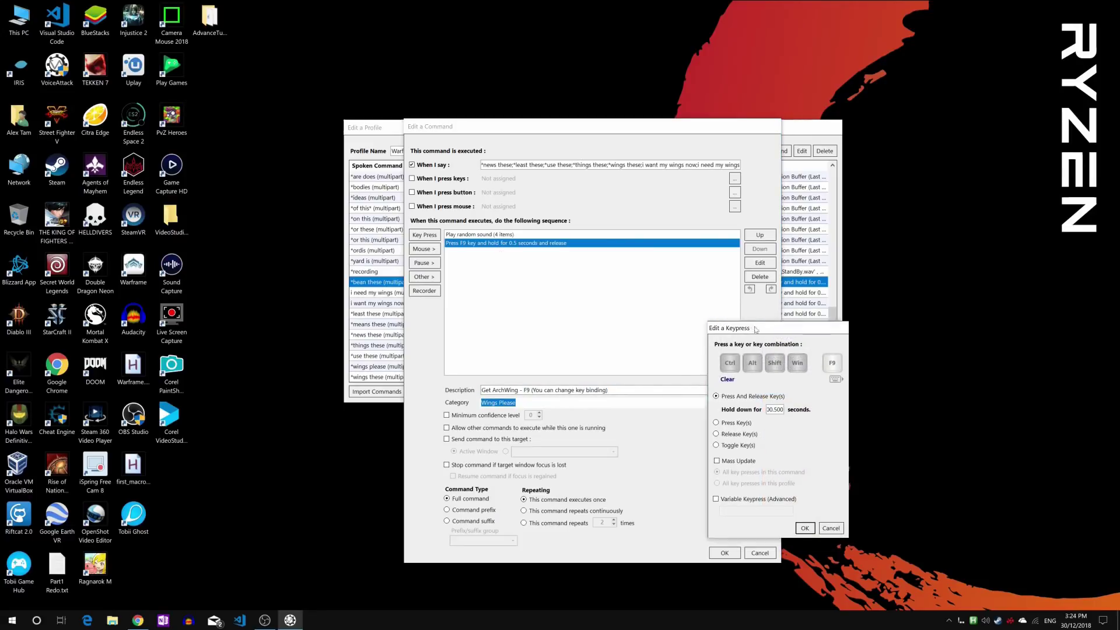